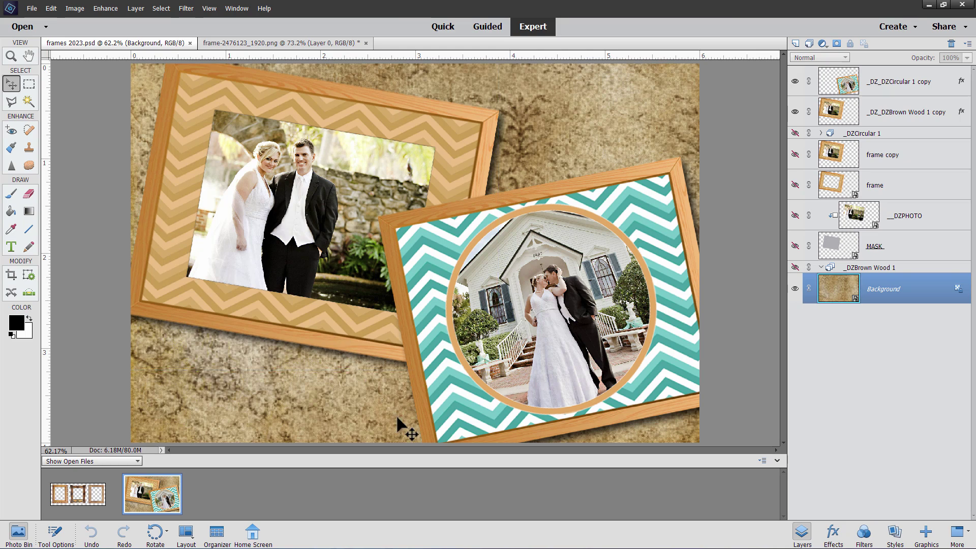
Browse the built-in Frames collection in the graphics library
left_click(926, 531)
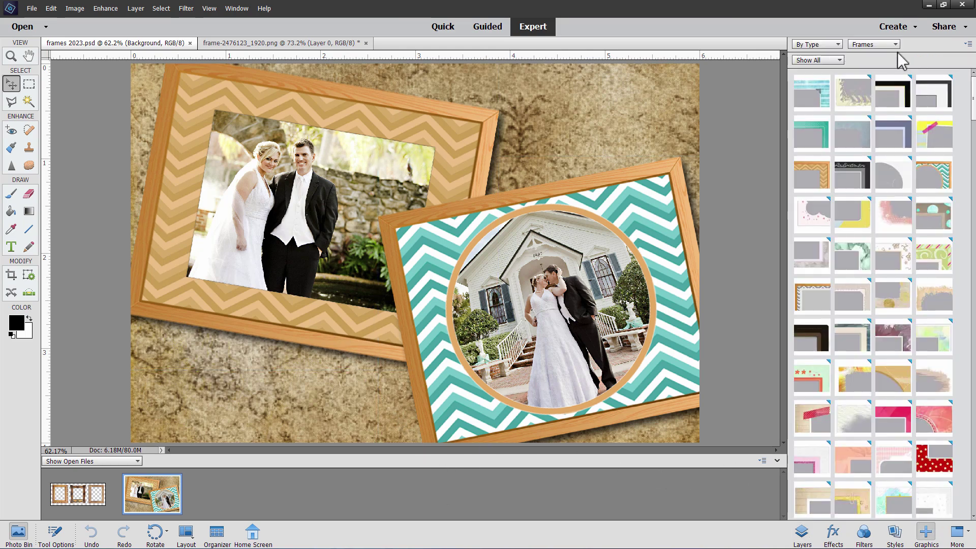
left_click(883, 44)
left_click(882, 61)
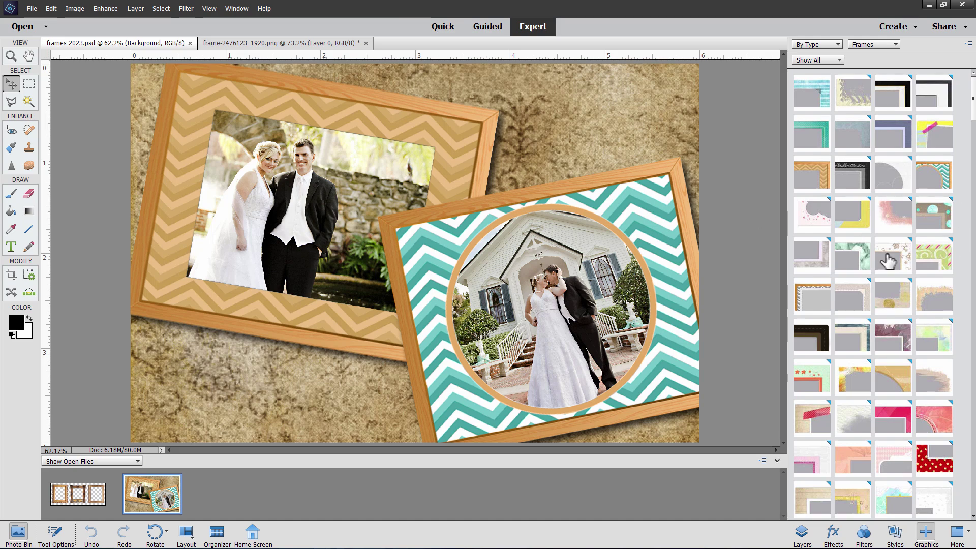
scroll(872, 295, "down", 15)
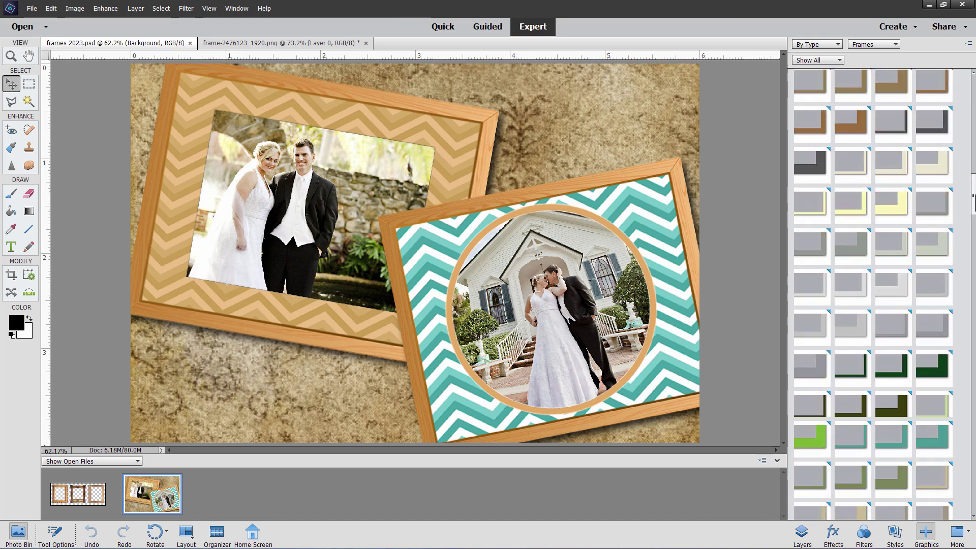
scroll(859, 125, "down", 10)
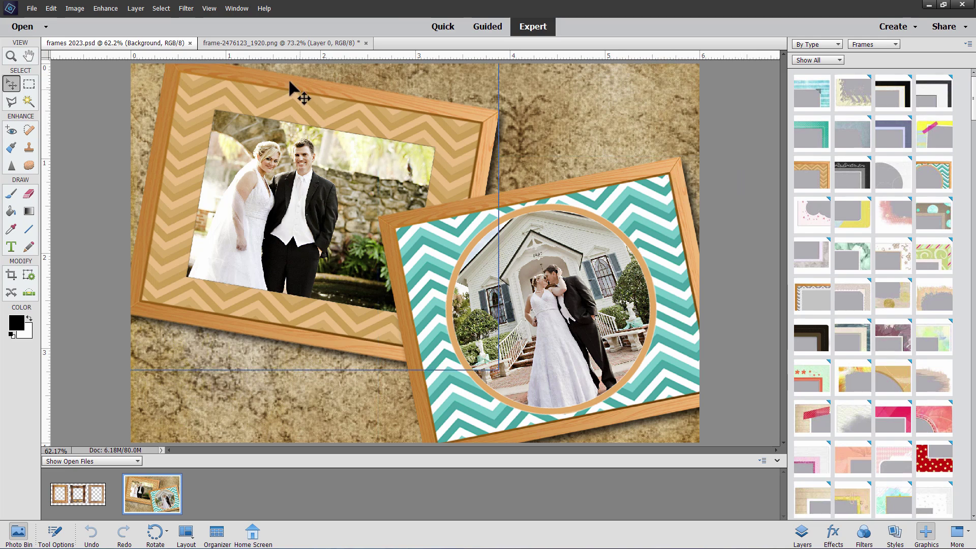
Close frames 2023.psd and copy the rope-edged gold frame at the far right of frame-2476123_1920.png using a rectangular selection
left_click(190, 43)
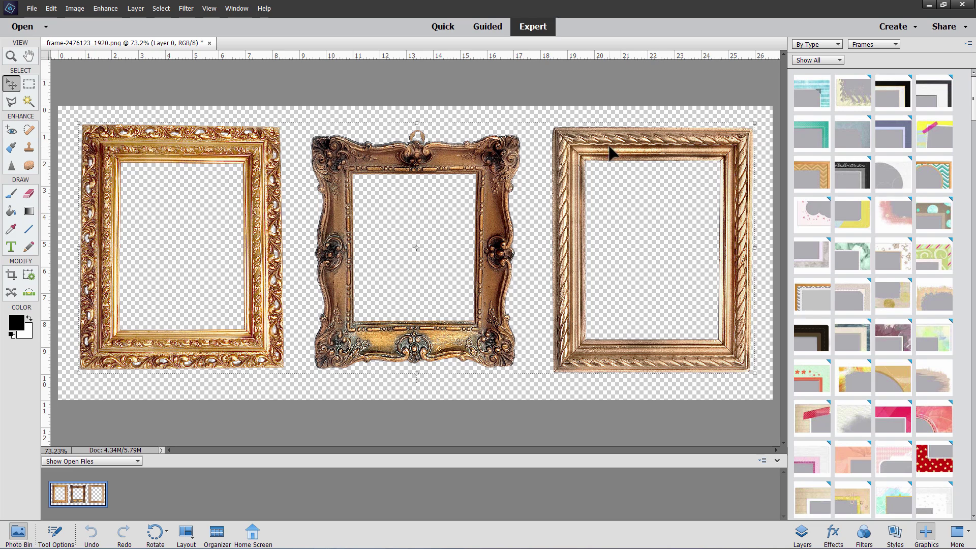
left_click(29, 84)
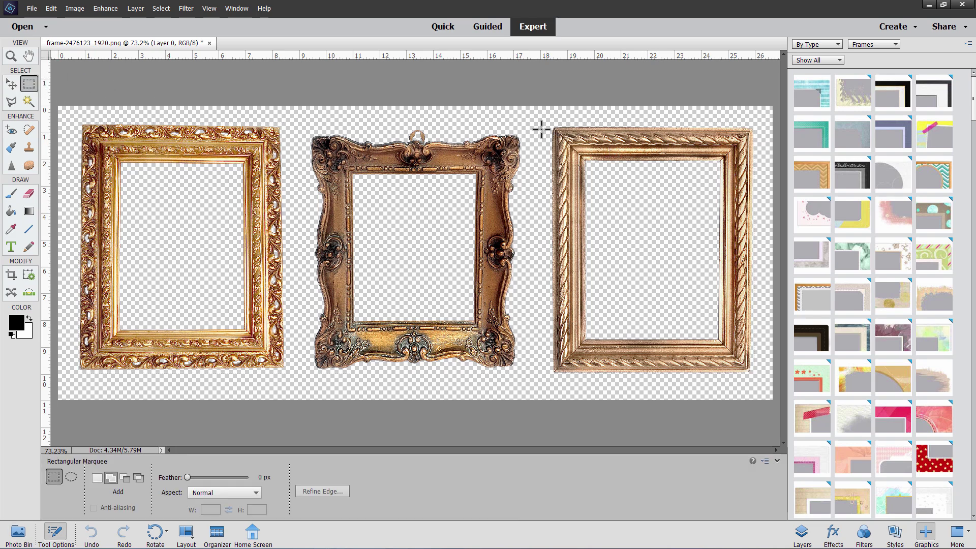
left_click_drag(544, 120, 757, 379)
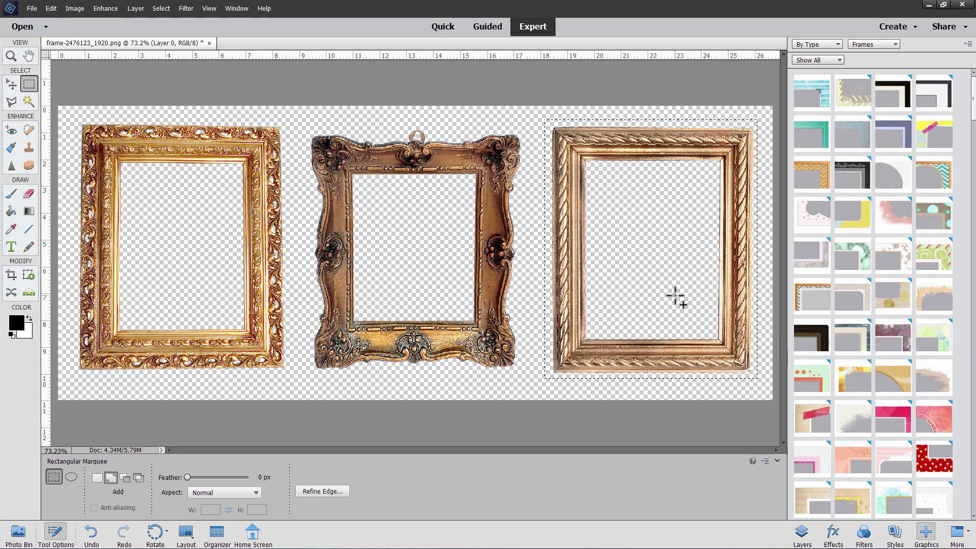
left_click(51, 8)
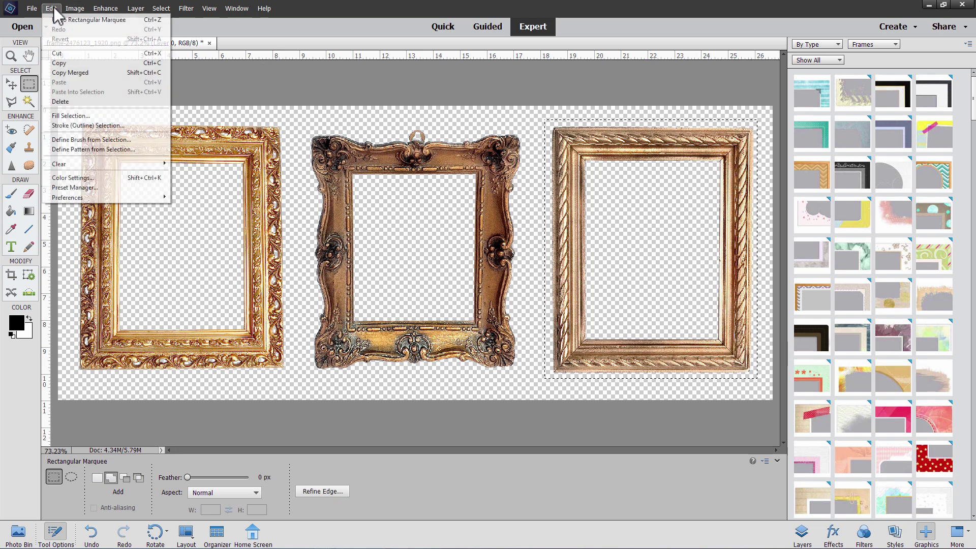
left_click(59, 63)
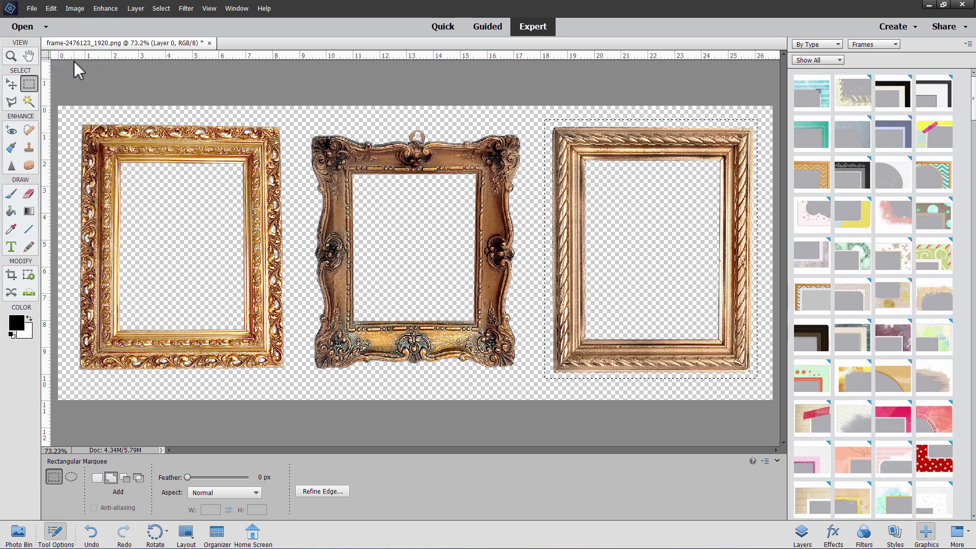
Close the source frame image and create a docked blank document using the Clipboard document type with white background contents
left_click(208, 43)
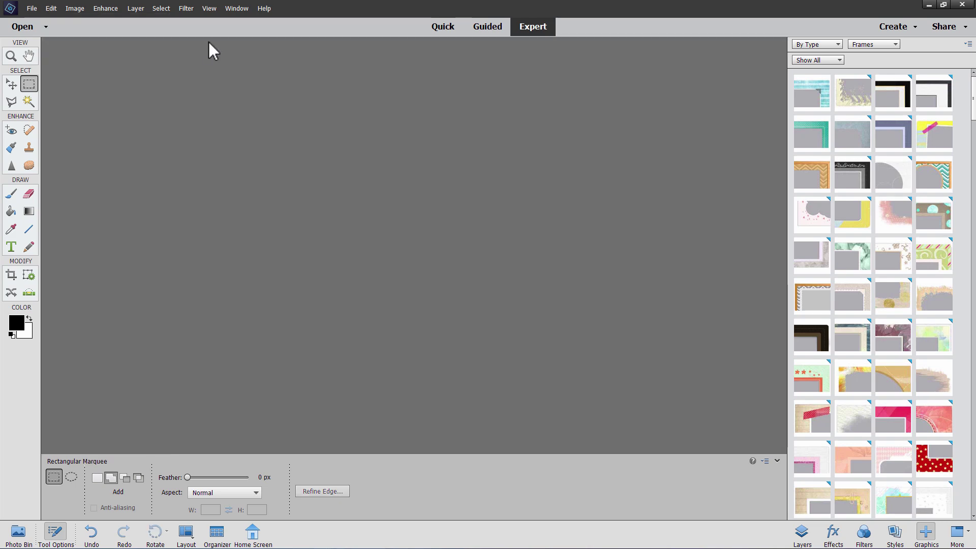
left_click(32, 9)
mouse_move(38, 20)
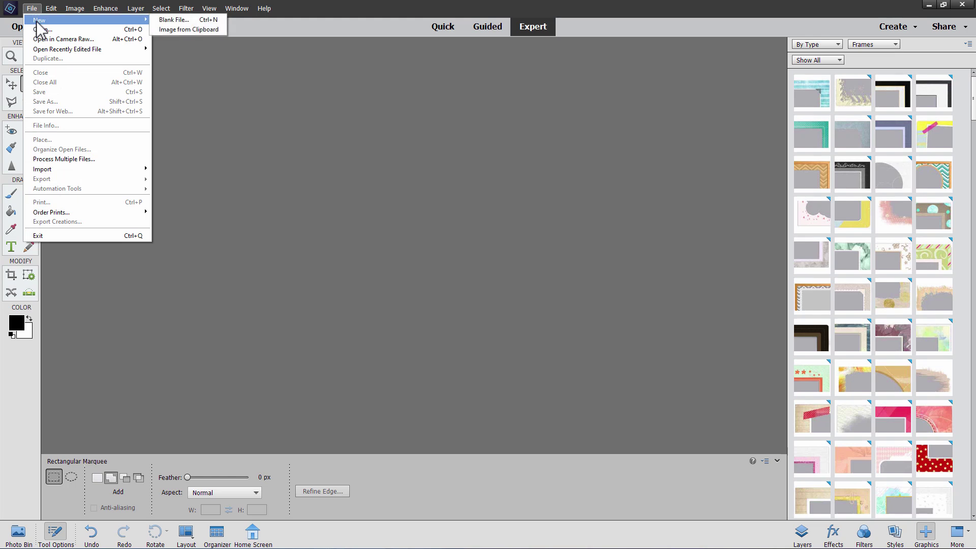
left_click(159, 21)
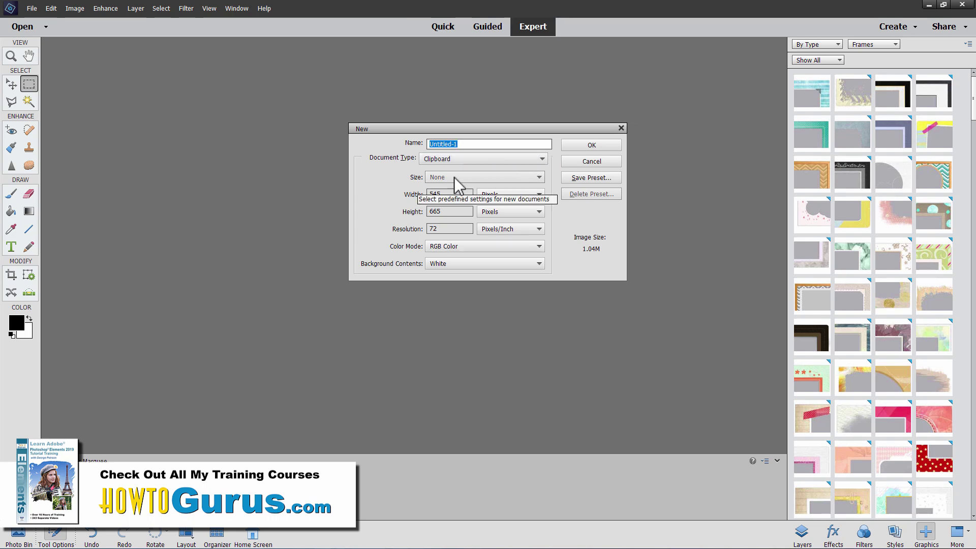
left_click(584, 145)
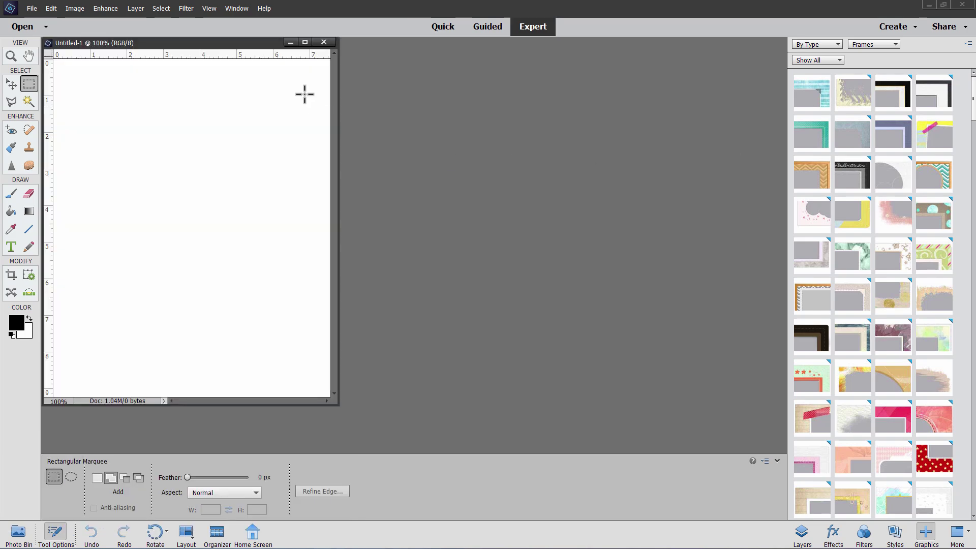
left_click_drag(234, 44, 357, 40)
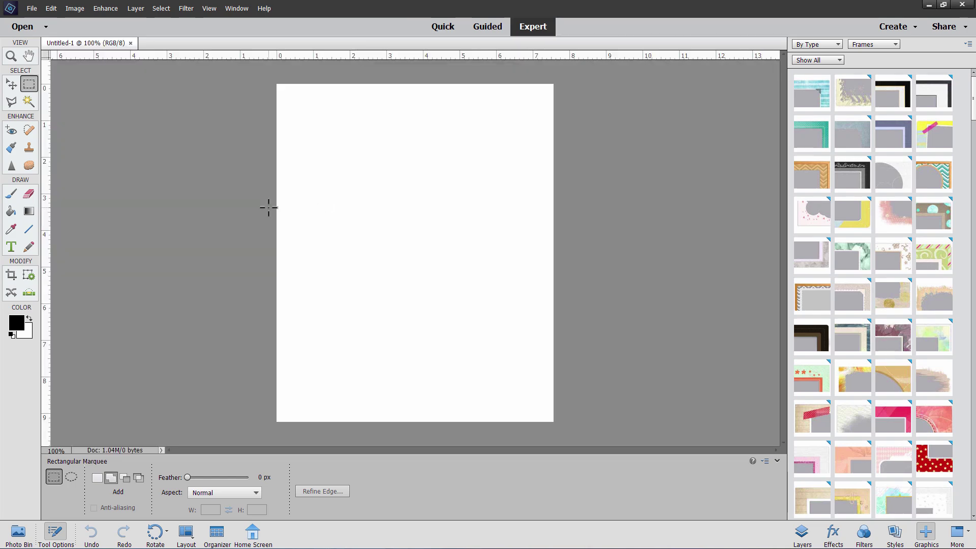
Paste the copied frame into the blank document, hide the white Background layer and activate the Move tool
left_click(51, 8)
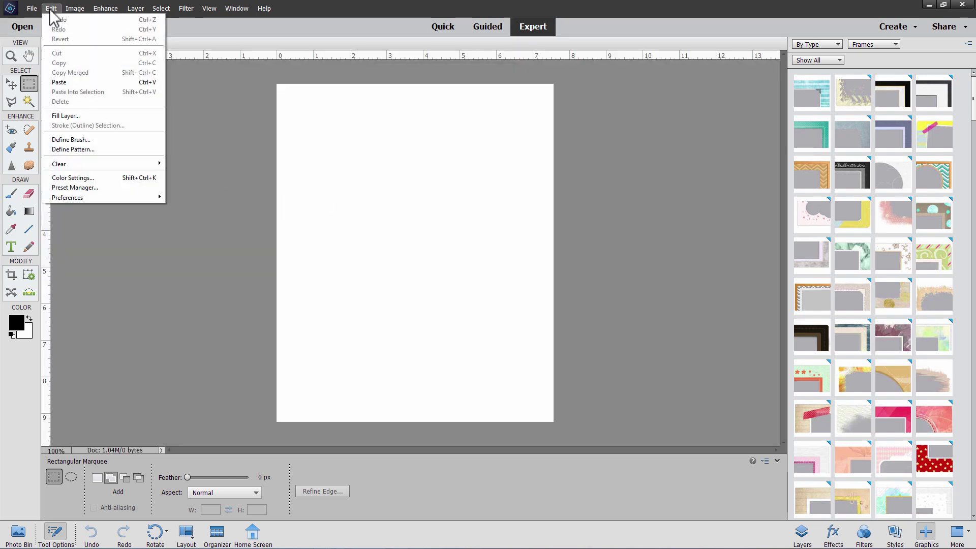
left_click(61, 82)
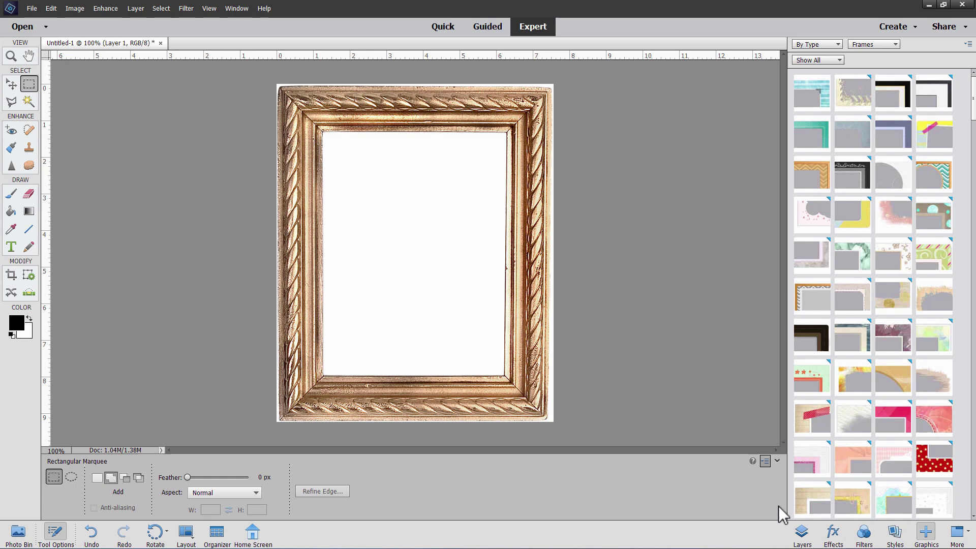
left_click(801, 539)
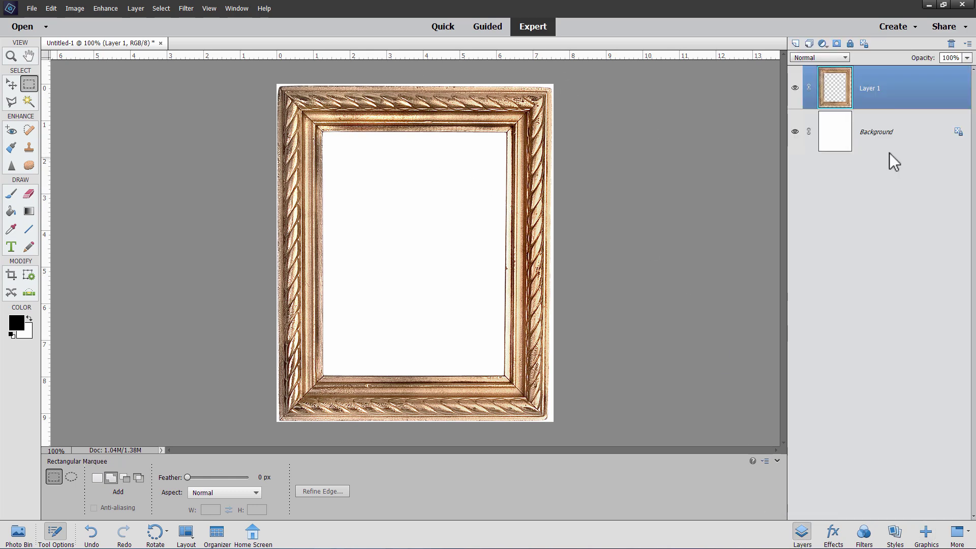
left_click(795, 131)
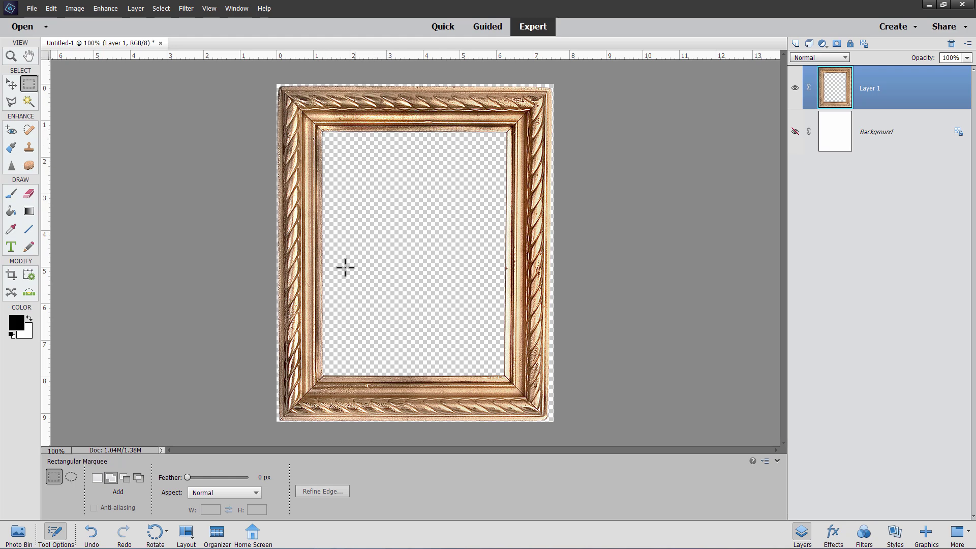
key("v")
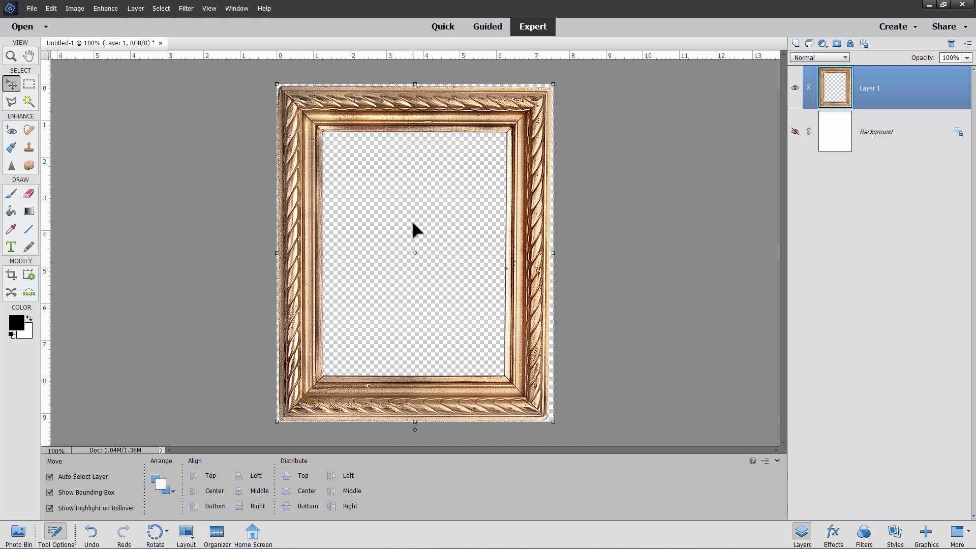
In the guided Frame Creator, select the frame's transparent opening with the Magic Wand and create a frame from it
left_click(488, 26)
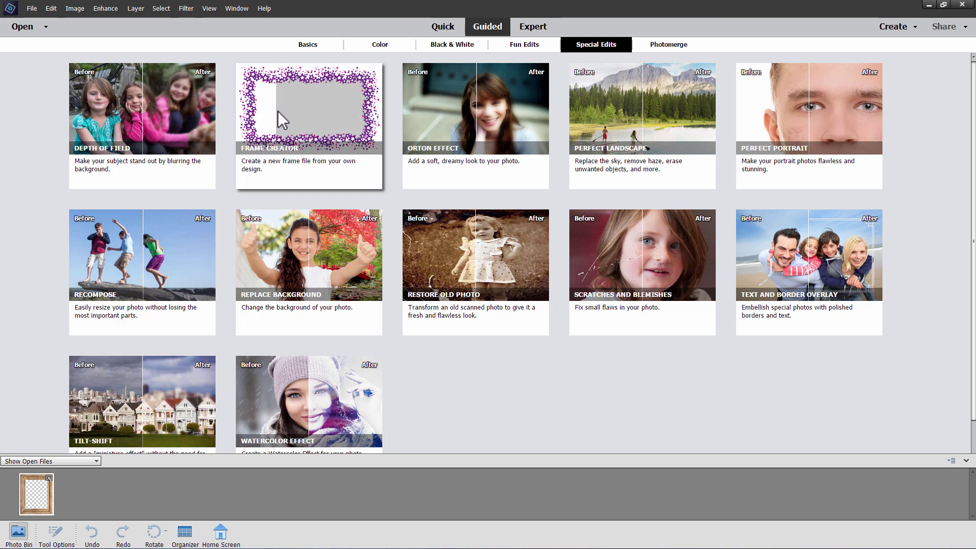
left_click(307, 108)
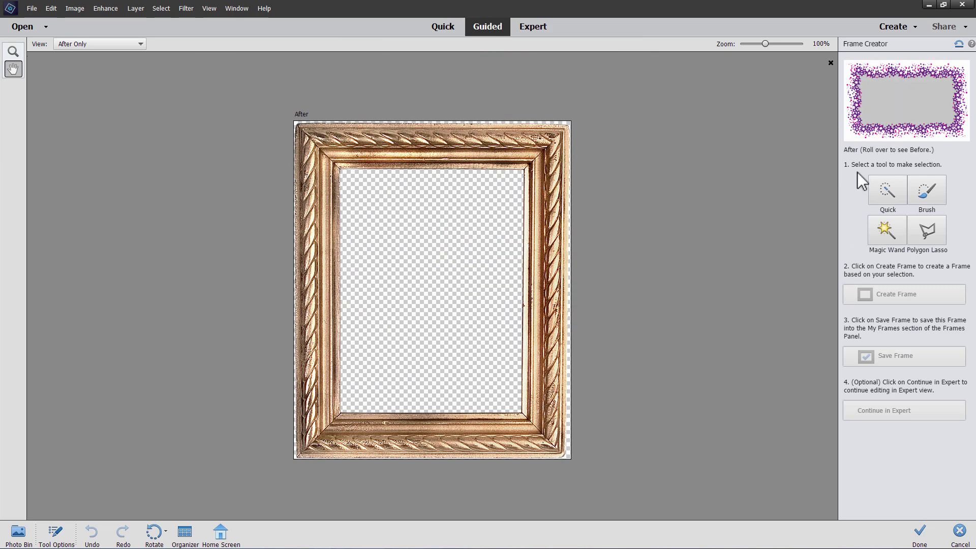
left_click(890, 233)
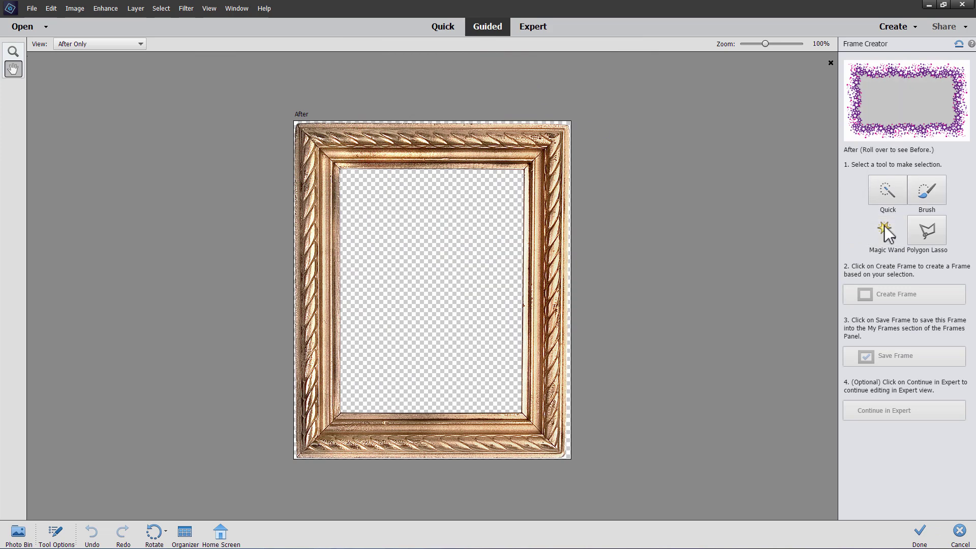
left_click(421, 253)
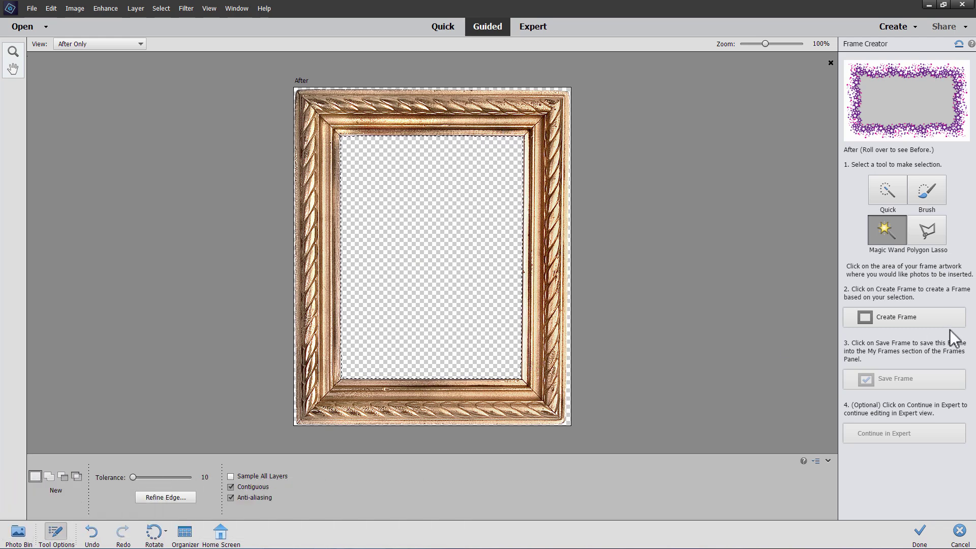
left_click(905, 319)
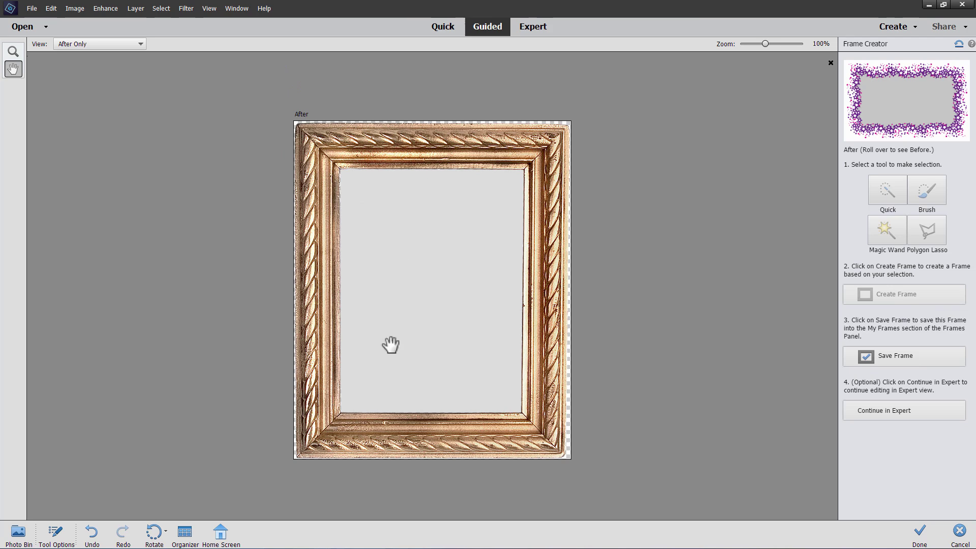
Save the new frame as "Gold Frame 1" and continue in Expert mode
left_click(898, 358)
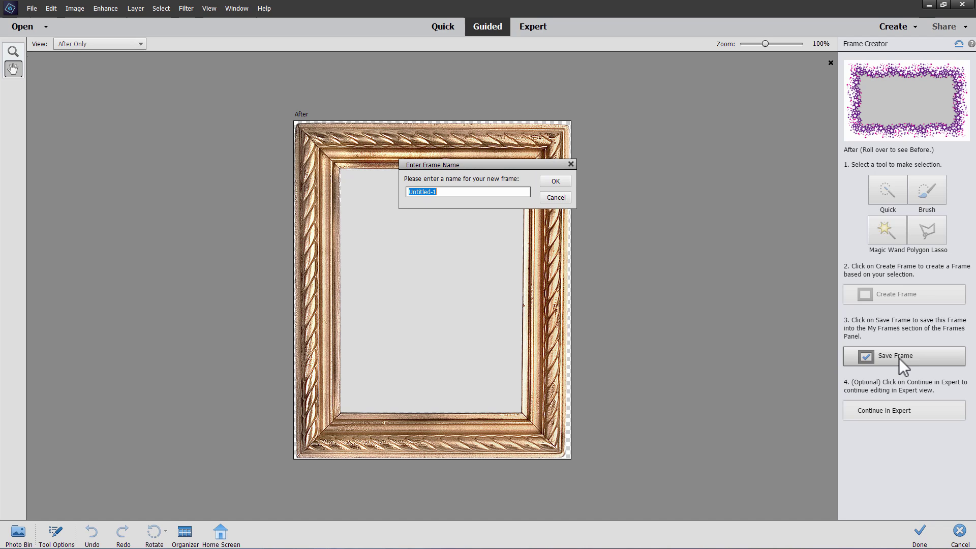
type("Gold Frame 1")
left_click(559, 182)
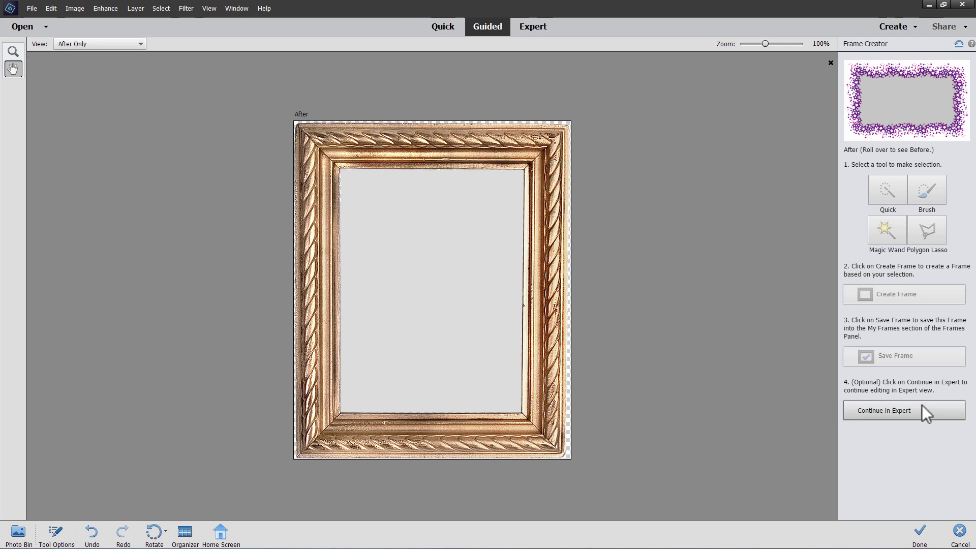
left_click(883, 406)
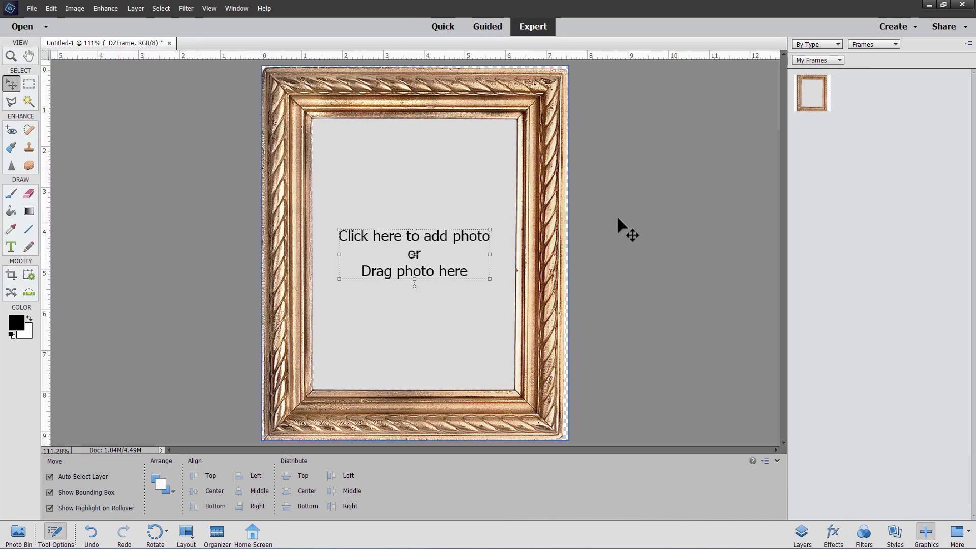
Close the frame document and create a blank document with the Default Photoshop Elements Size preset, fitted to the window
left_click(171, 43)
left_click(502, 210)
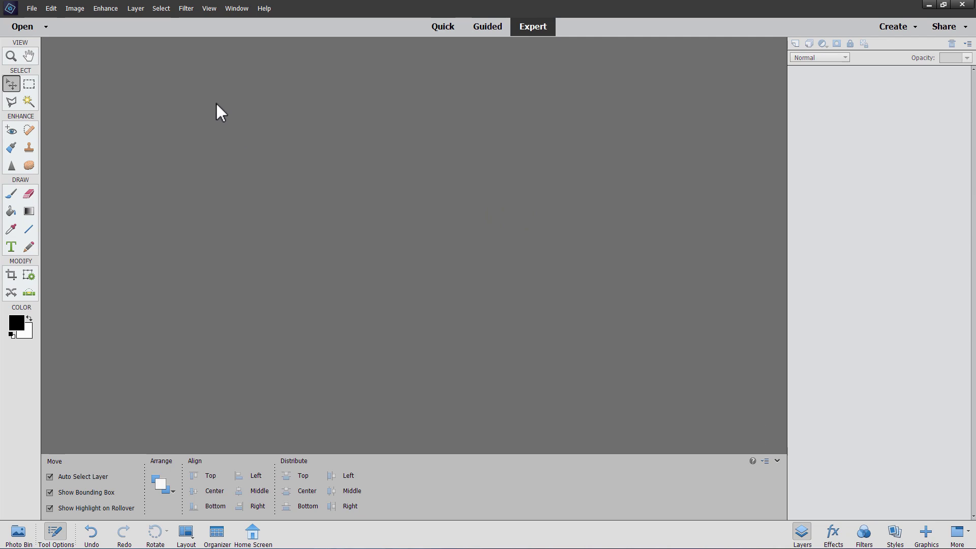
left_click(33, 10)
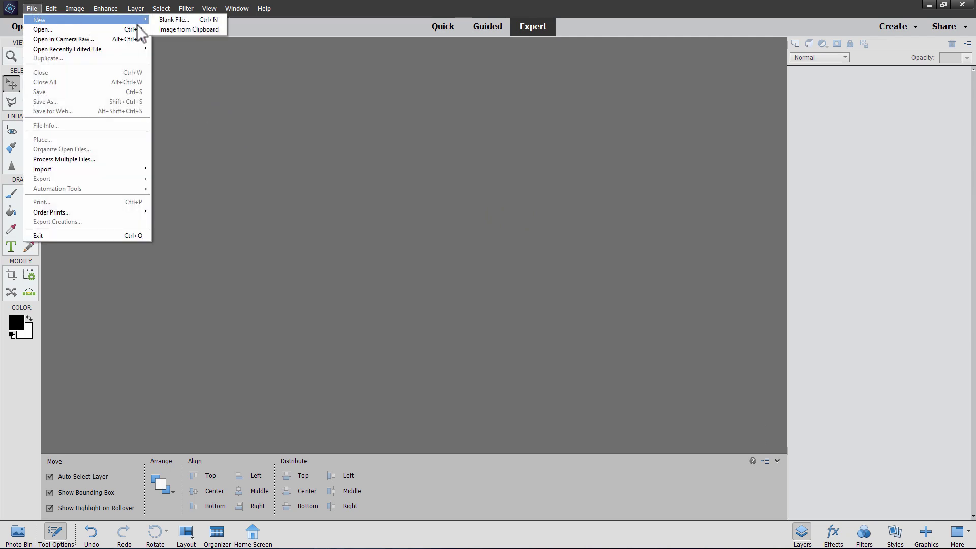
left_click(159, 20)
left_click(465, 158)
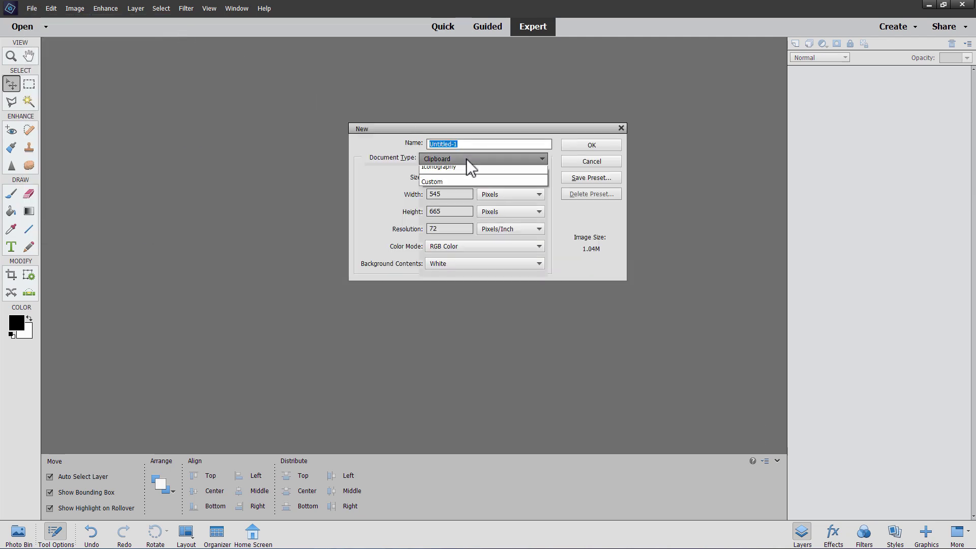
left_click(462, 179)
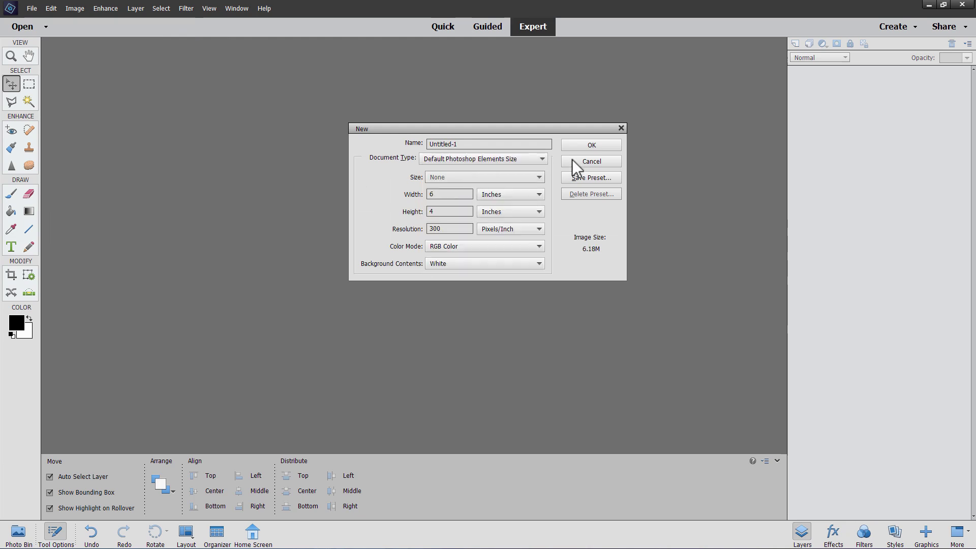
left_click(587, 145)
key("ctrl+0")
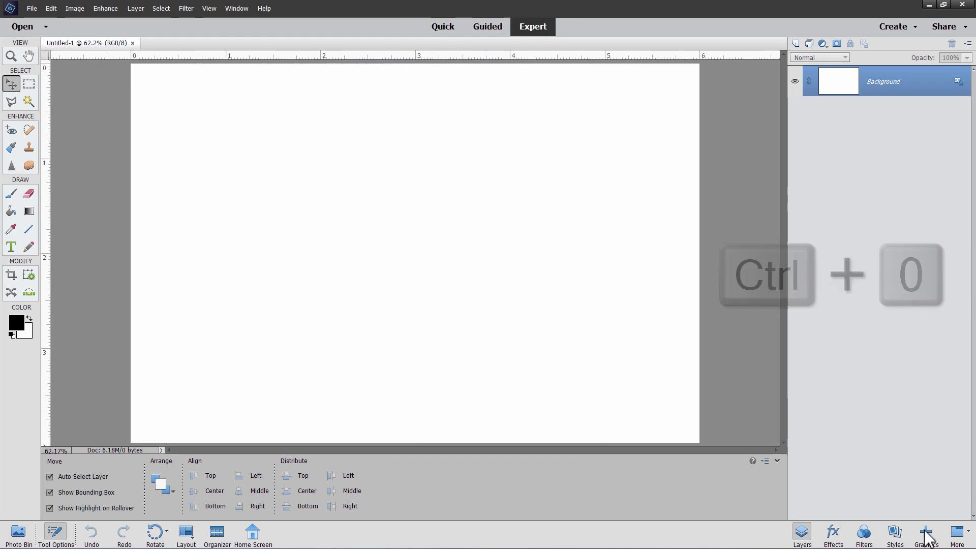
Show the My Frames collection in the graphics library
left_click(928, 536)
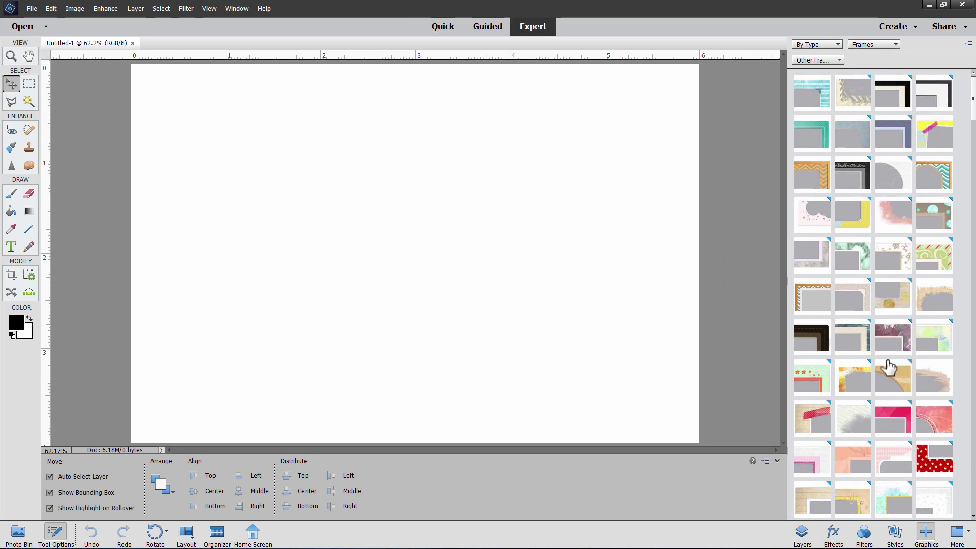
left_click(838, 61)
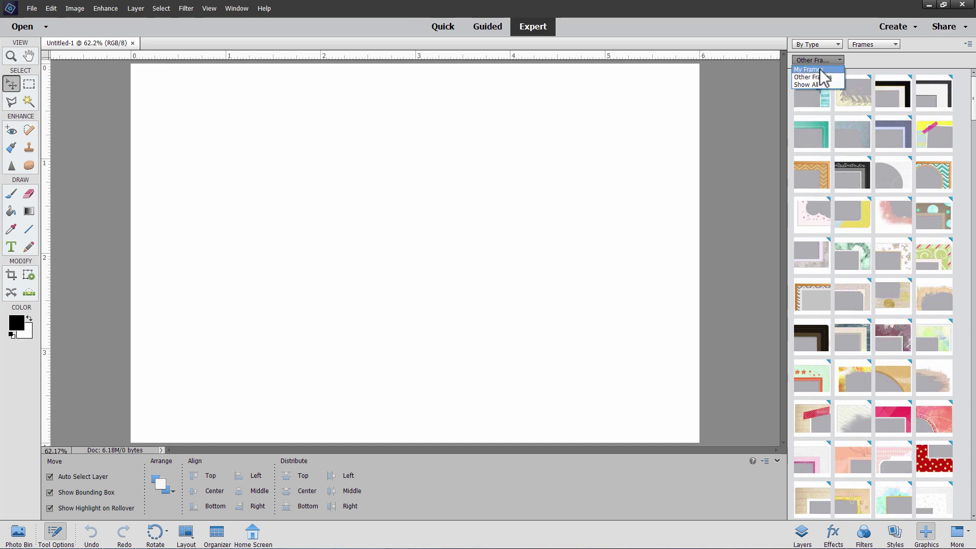
left_click(817, 70)
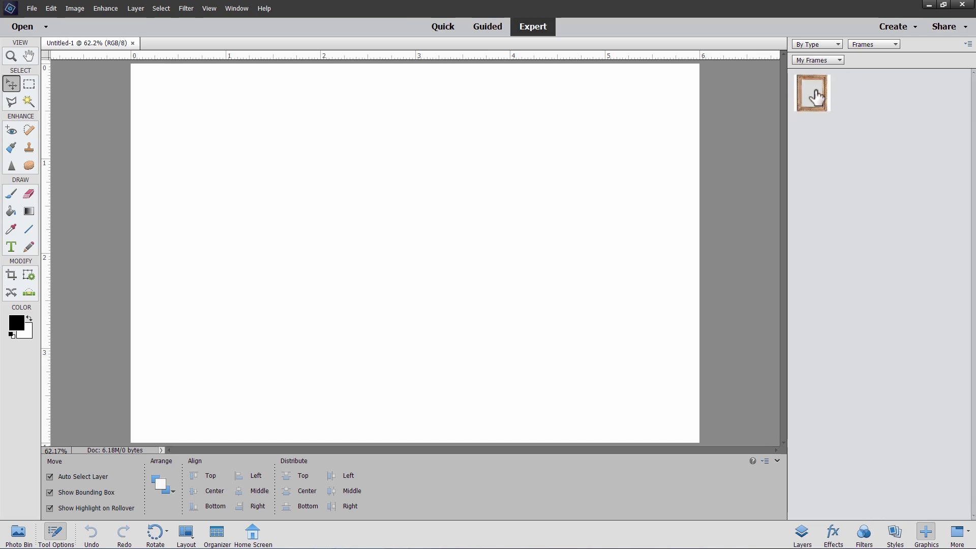
List all frames in the graphics library, add the custom gold frame to the blank document and shift it slightly right
left_click(830, 60)
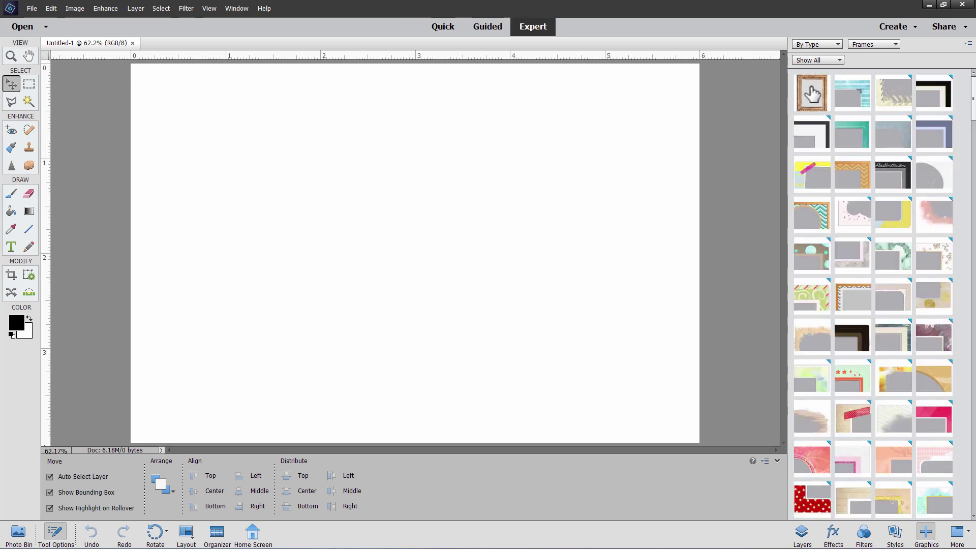
double_click(813, 96)
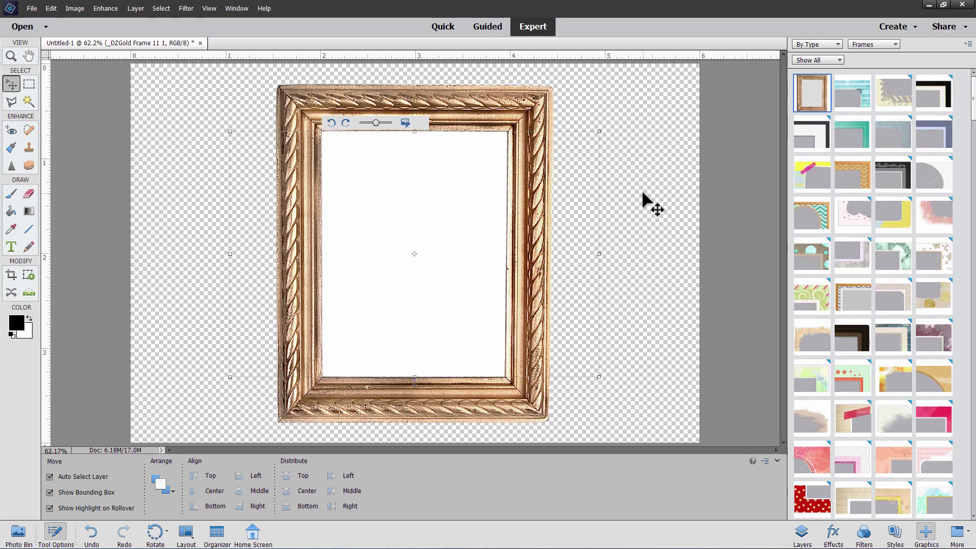
left_click_drag(462, 105, 513, 108)
Place the photo analog-film-1701651_1920_Luminar2018-edit.tiff in the gold frame
left_click(466, 212)
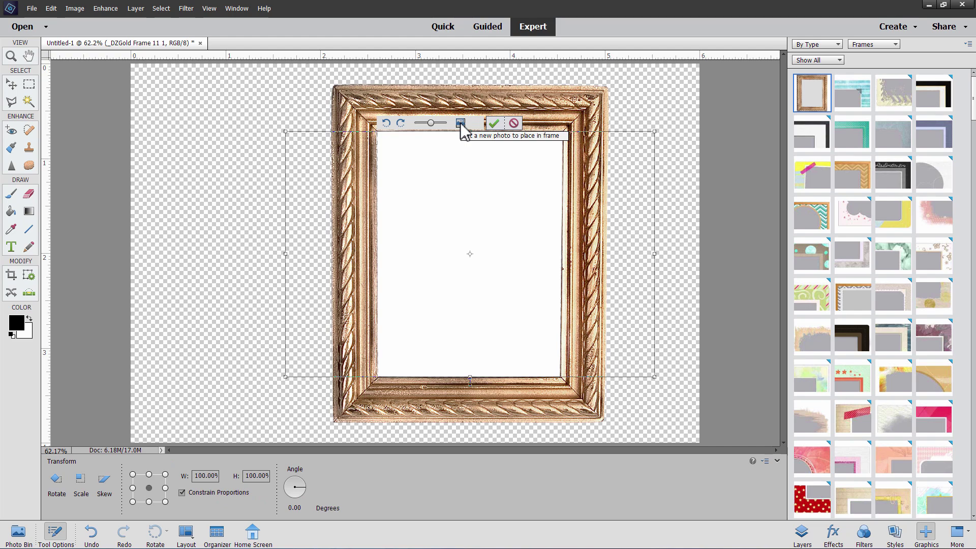
left_click(462, 125)
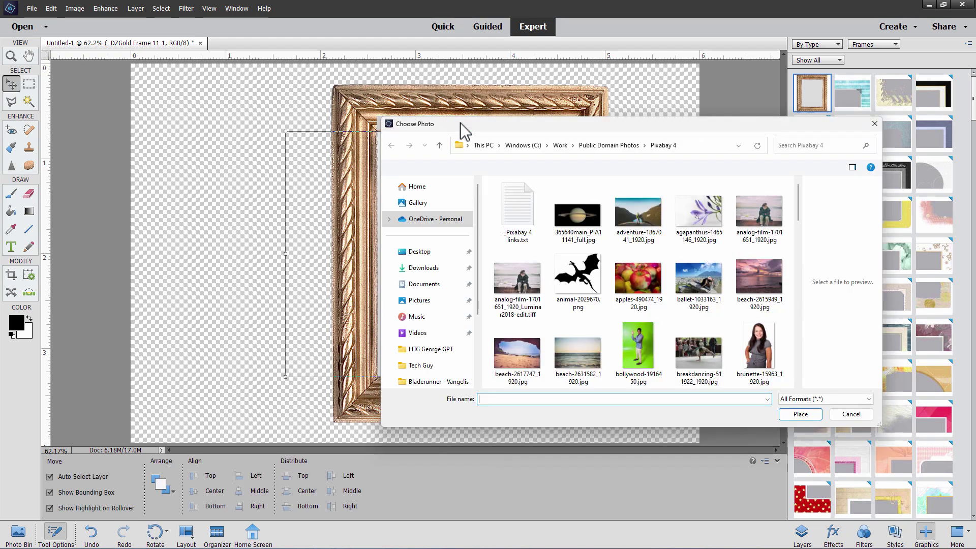
left_click(516, 282)
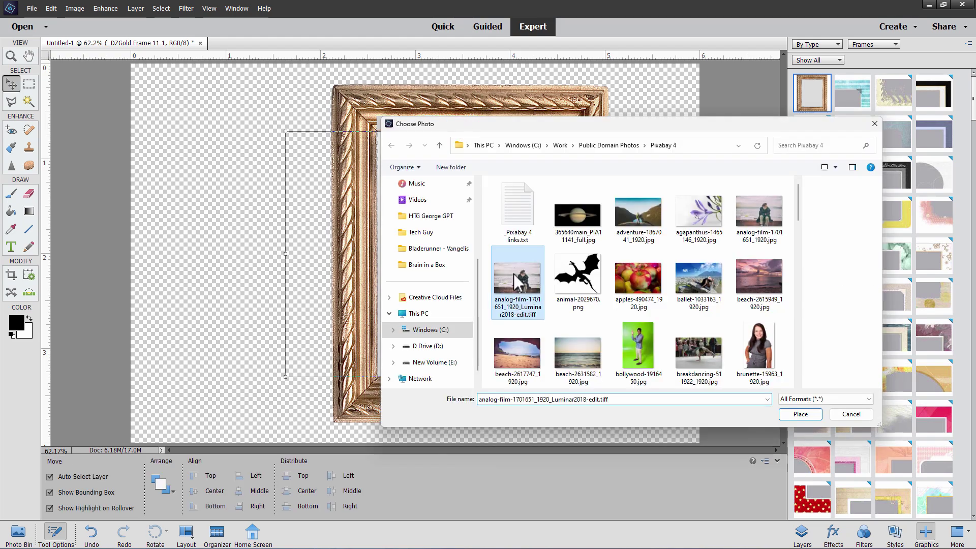
left_click(801, 415)
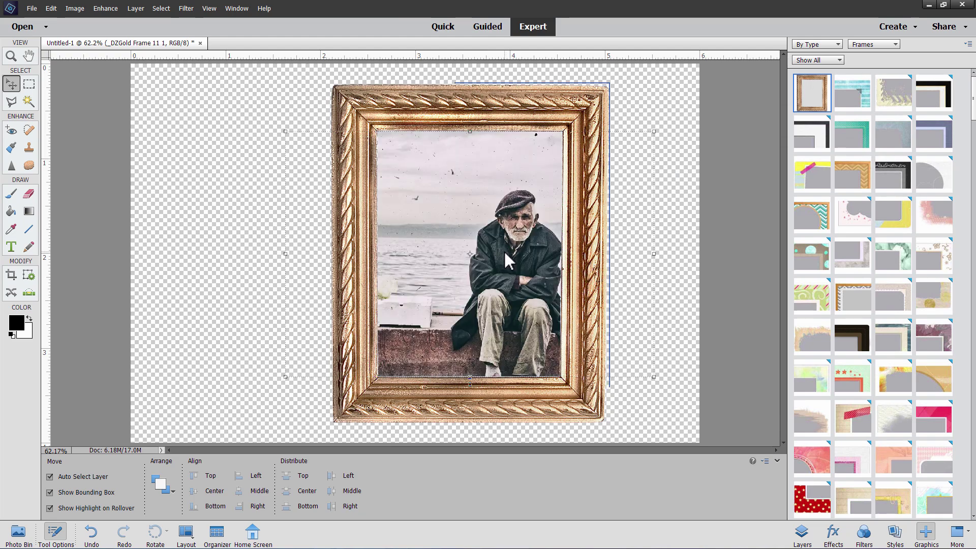
Enlarge the photo to about 112% with the man centred in the frame's opening, and move the framed photo to the canvas centre
left_click_drag(518, 309, 472, 264)
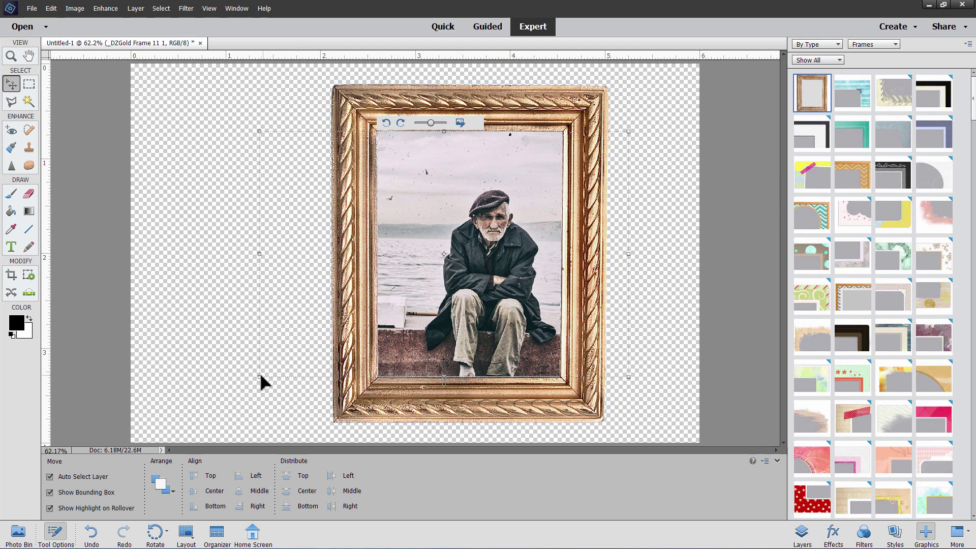
left_click_drag(259, 376, 221, 398)
left_click_drag(483, 328, 472, 300)
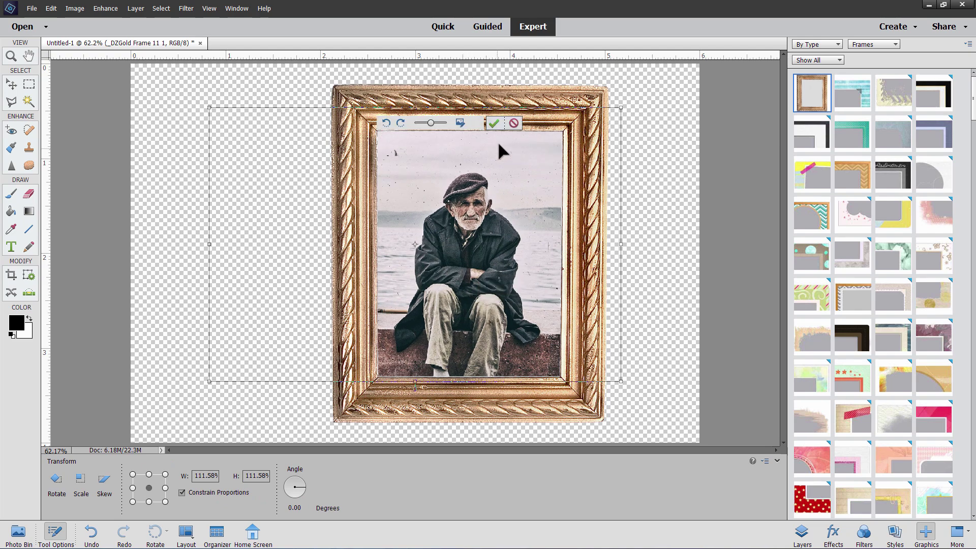
left_click(494, 123)
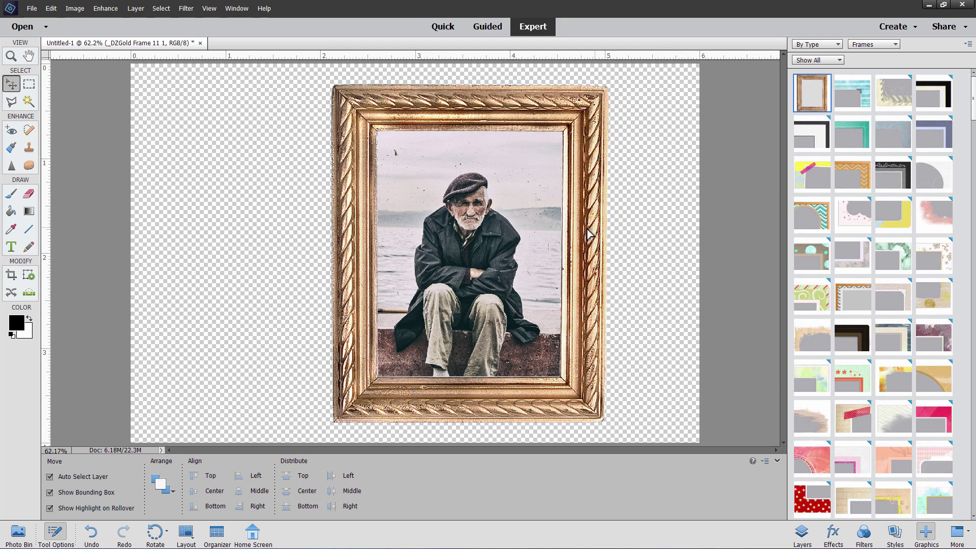
left_click_drag(597, 229, 544, 231)
Show the Backgrounds category in the graphics library and apply the brick wall background behind the framed photo
left_click(864, 45)
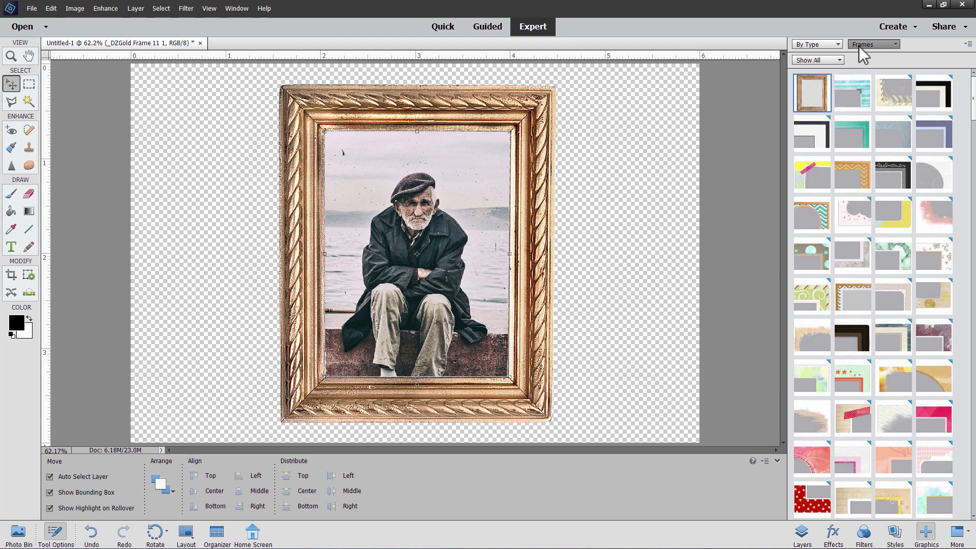
left_click(859, 54)
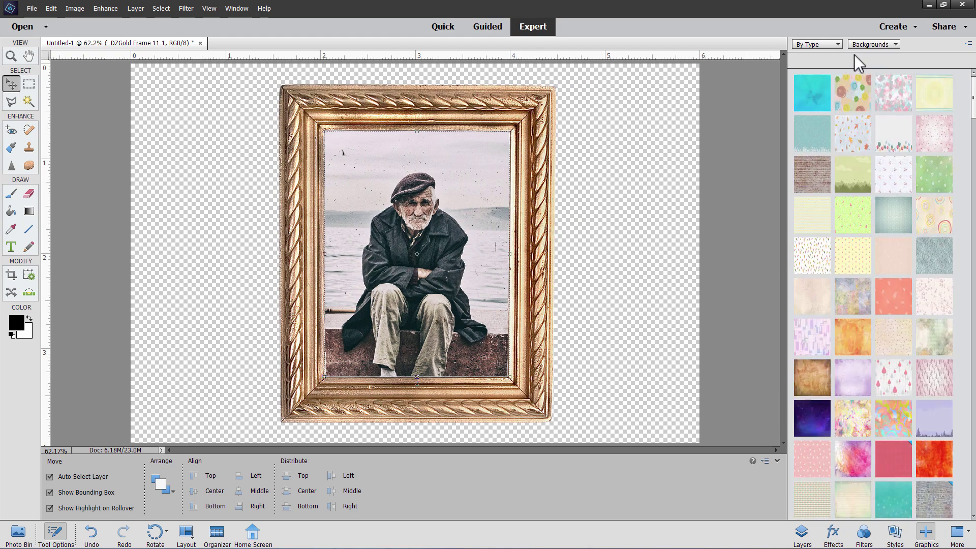
double_click(812, 175)
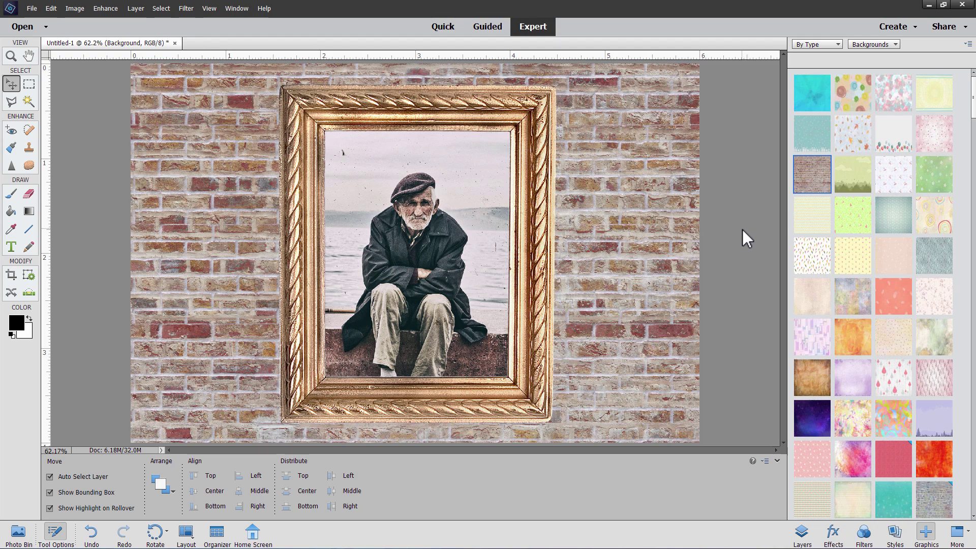
Try the orange-brown grunge, green floral, camouflage and brown circles backgrounds, and finish with the dark red textured background
double_click(821, 379)
left_click(972, 330)
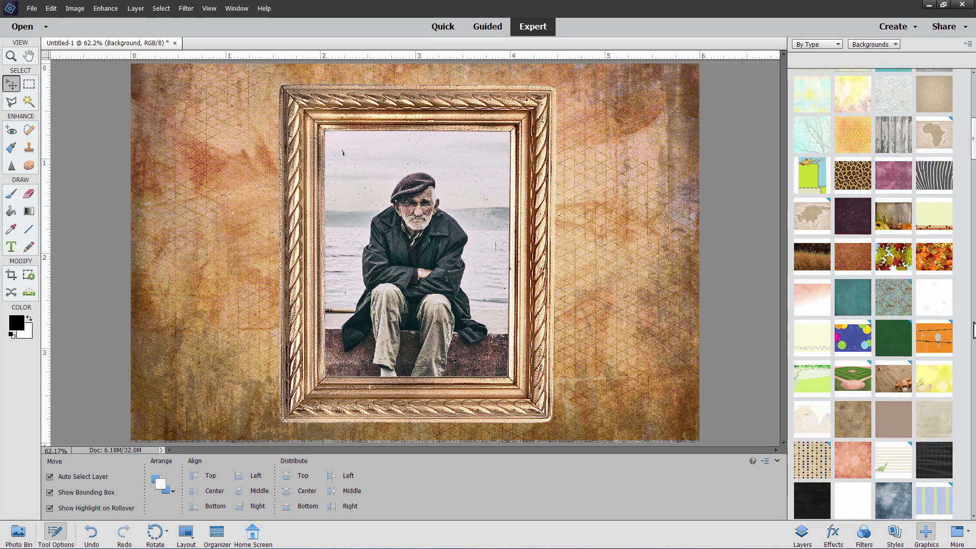
double_click(891, 300)
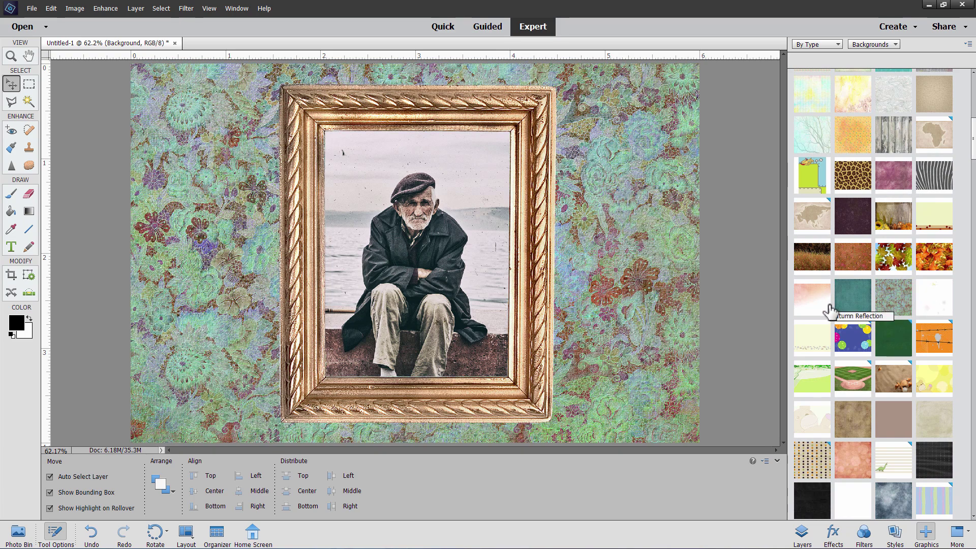
left_click(972, 337)
double_click(859, 304)
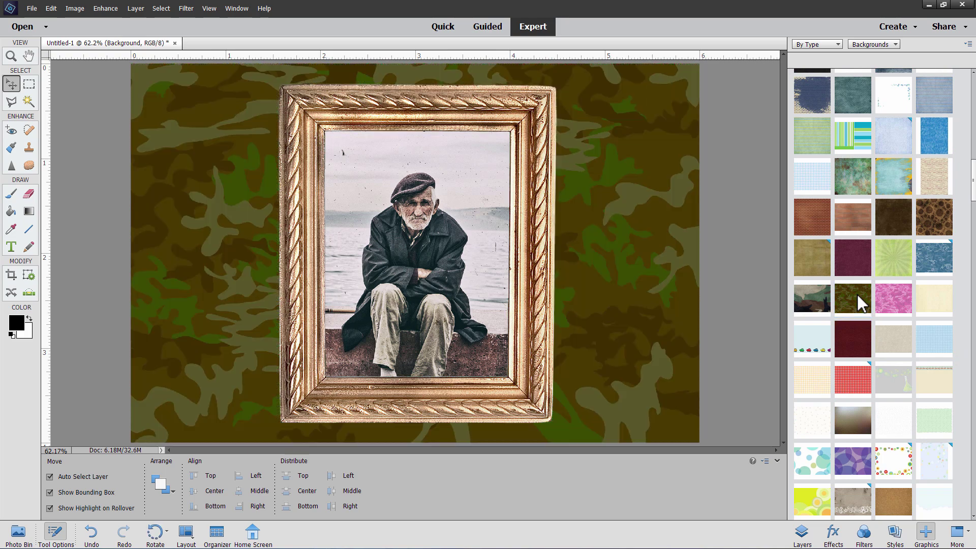
double_click(944, 221)
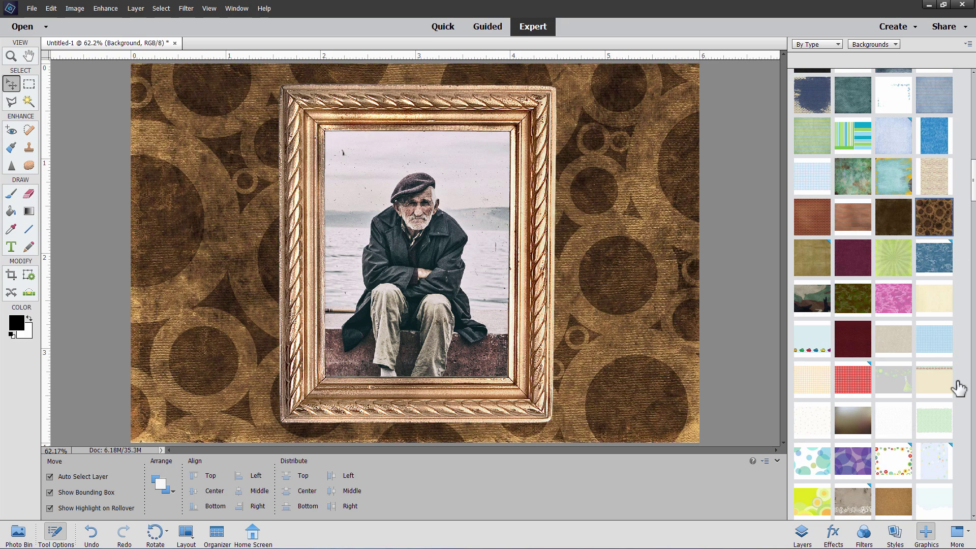
double_click(858, 348)
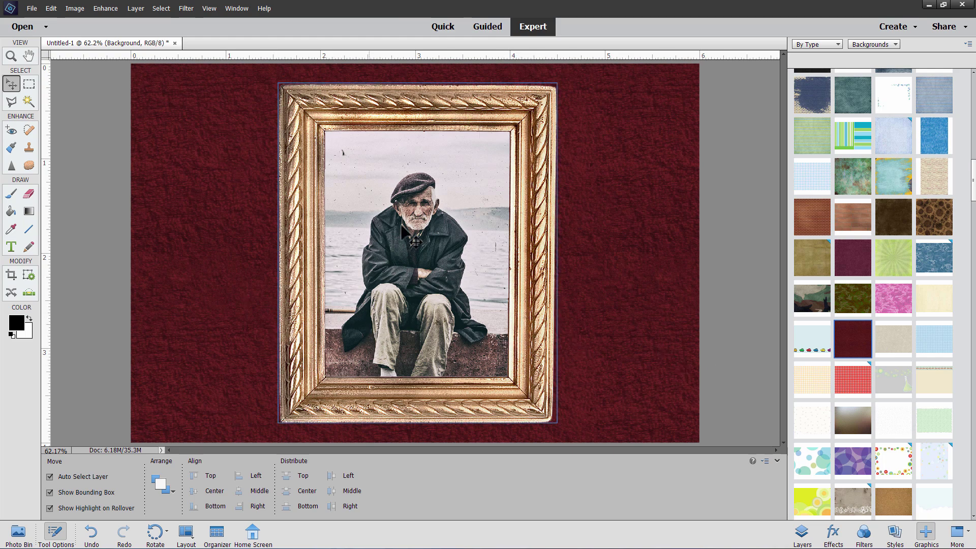
left_click(435, 262)
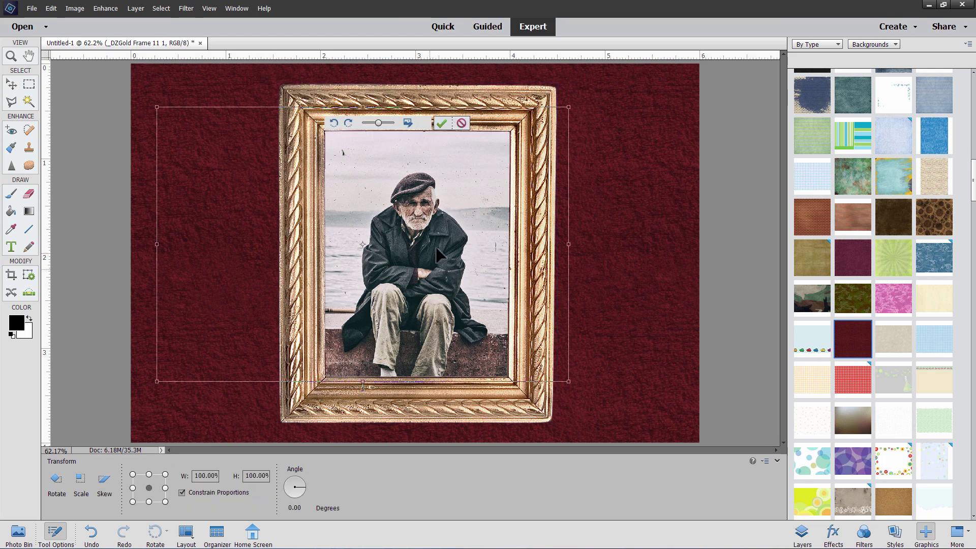
left_click(408, 122)
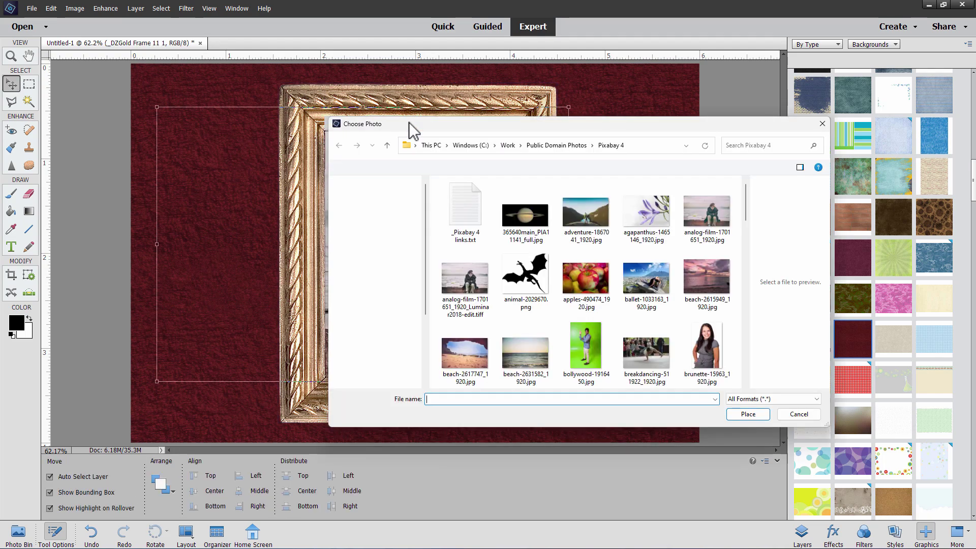
left_click(795, 416)
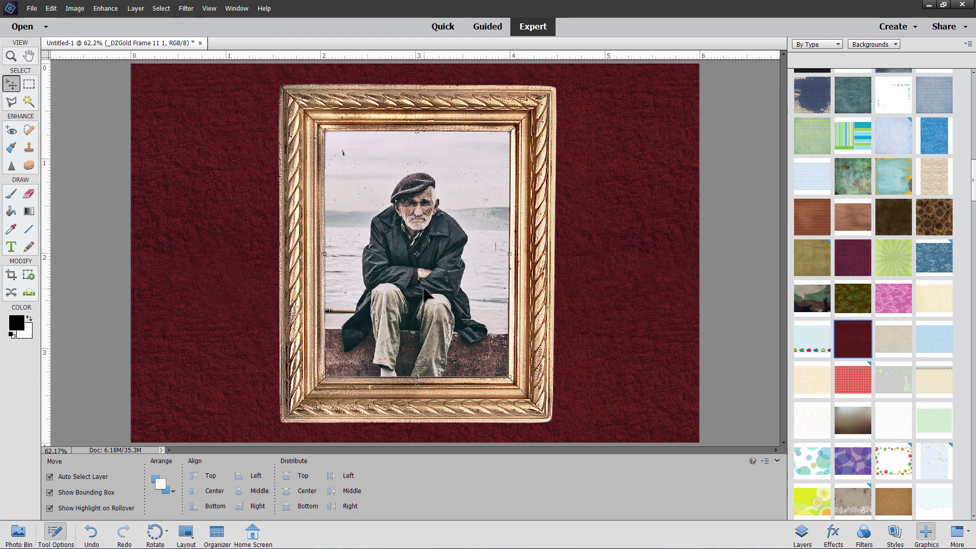